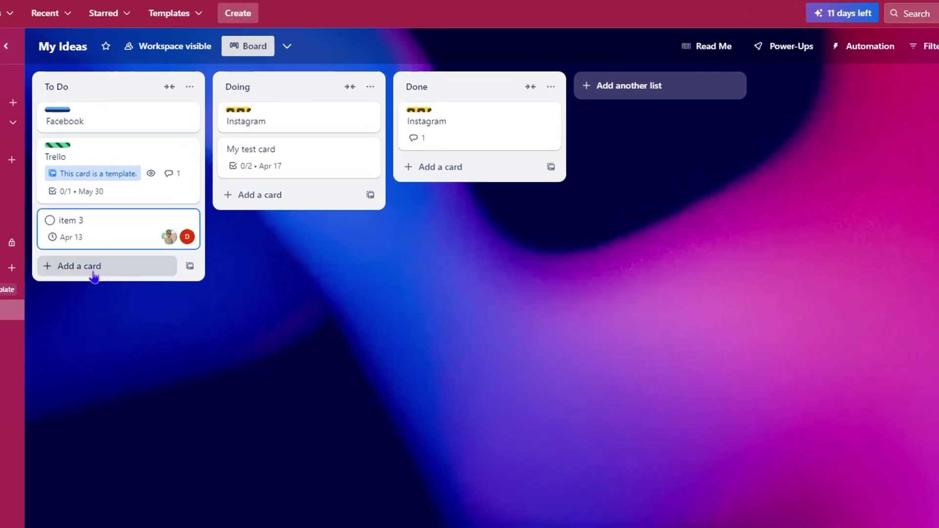
- Start a new To Do card and clear its title field for 'Create a new youtube channel'
left_click(95, 269)
type("C")
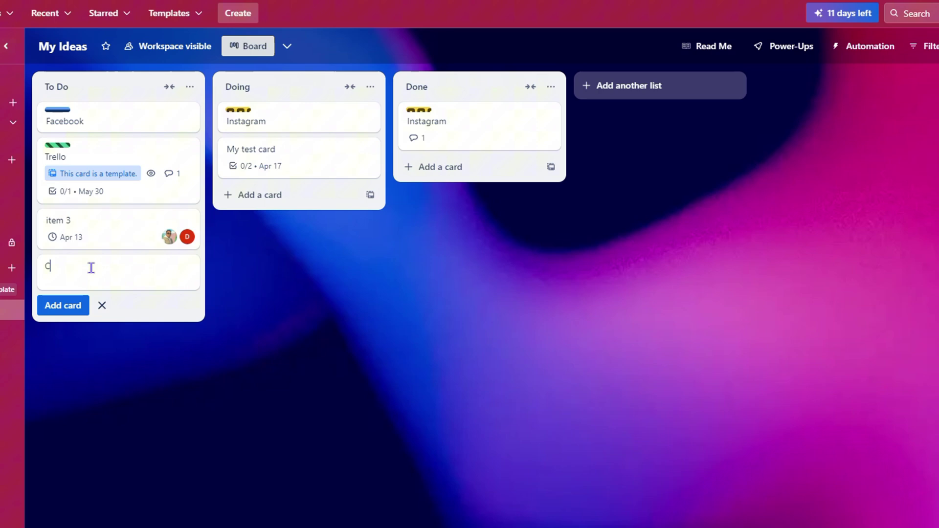
type("reate a new youtub")
type("e chann")
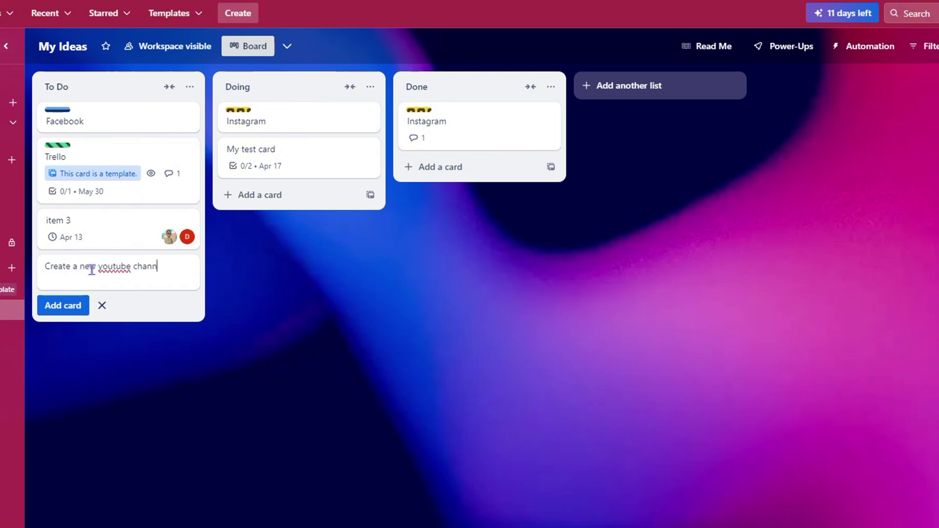
type("el")
key("ctrl+a")
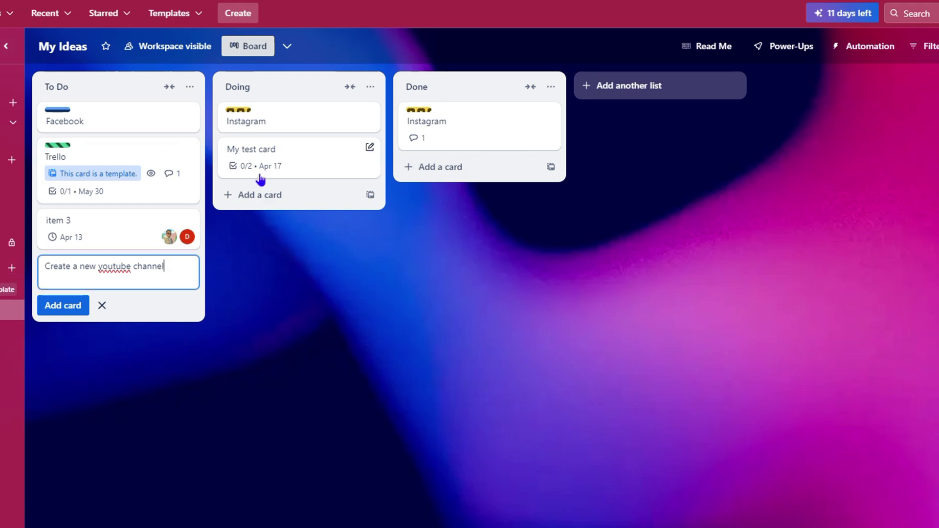
key("BackSpace")
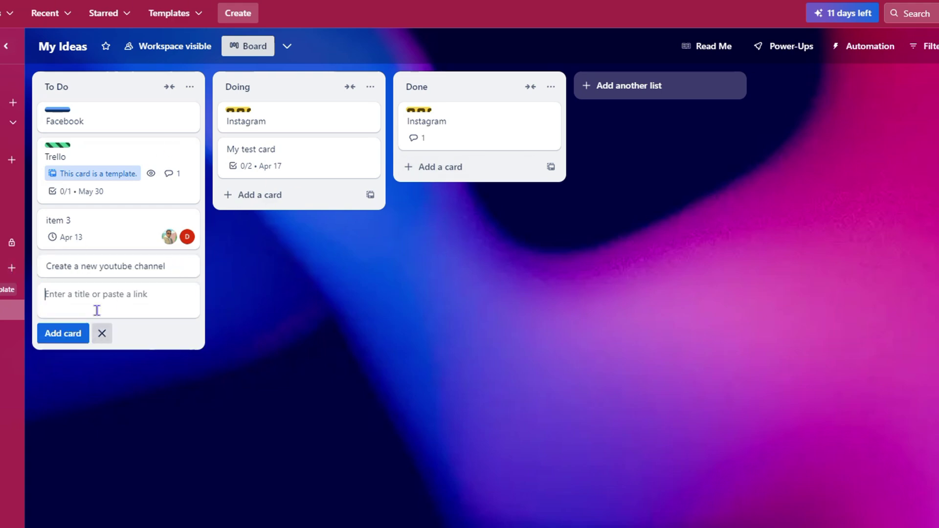
- Open the card and draft the description 'give instruction to create a new youtube channel name drew tutorial'
left_click(128, 267)
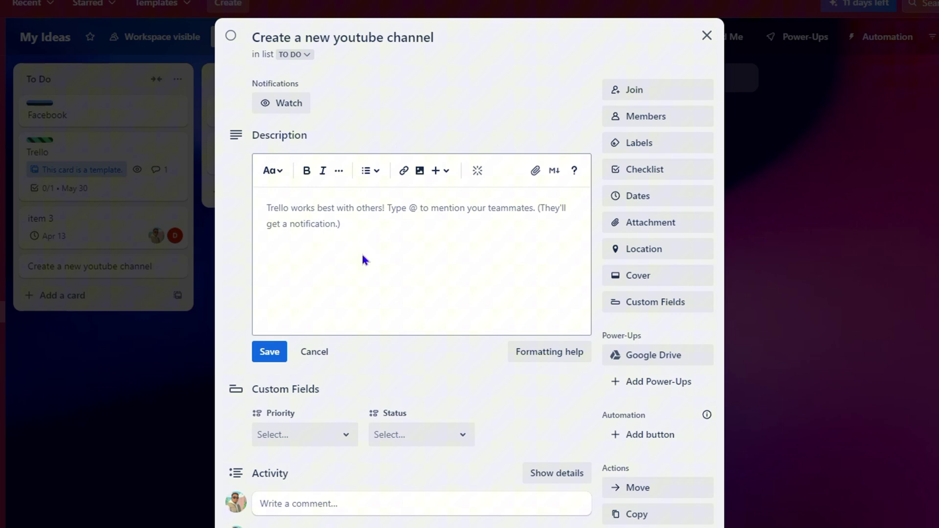
left_click(336, 227)
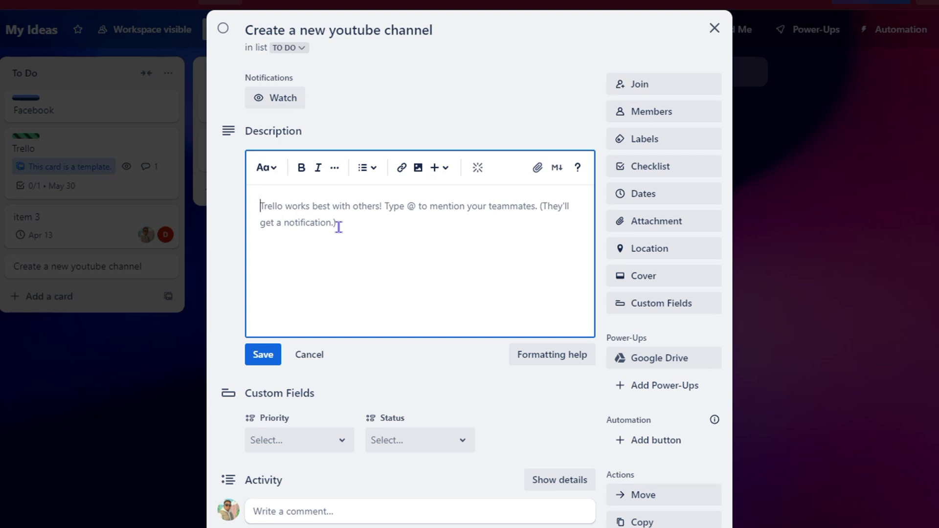
type("create")
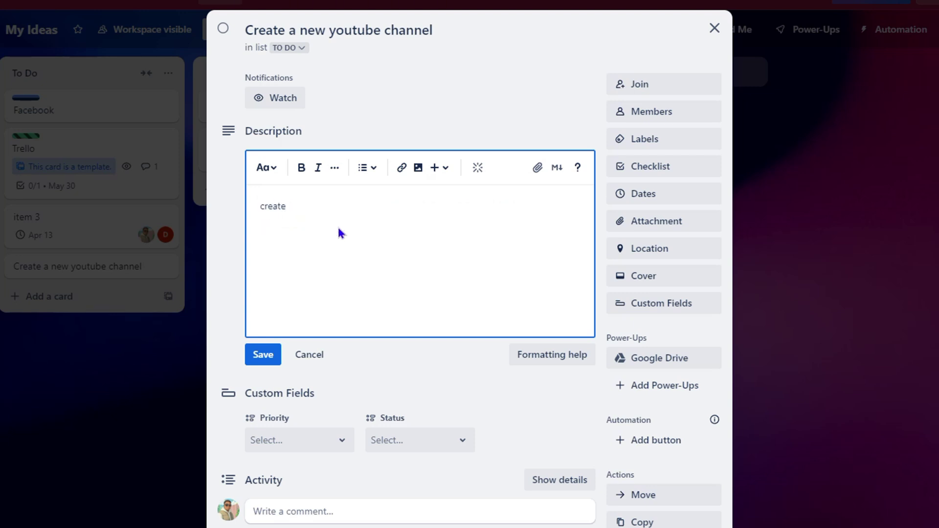
type(" a new youtube channel name drew tutorial")
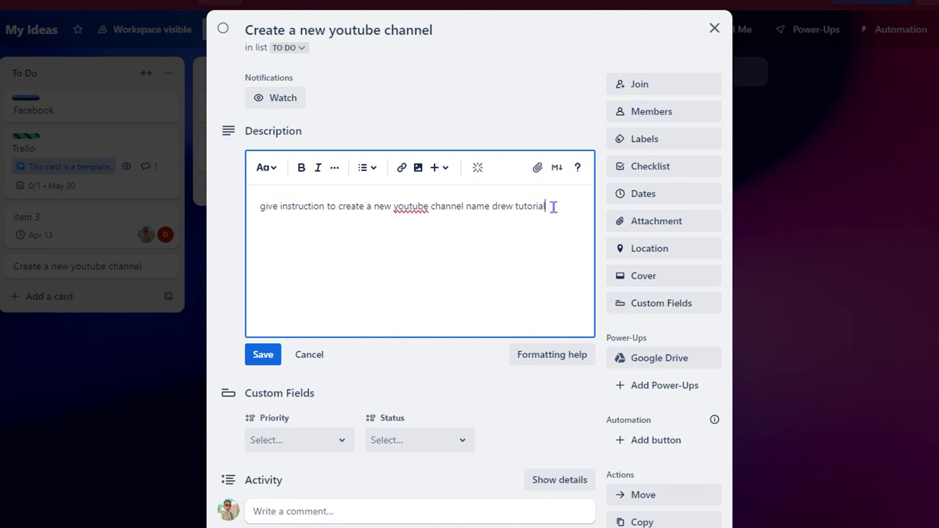
- Select the drafted description sentence, dismiss the Writing assistant menu, and delete the text
left_click_drag(551, 206, 249, 206)
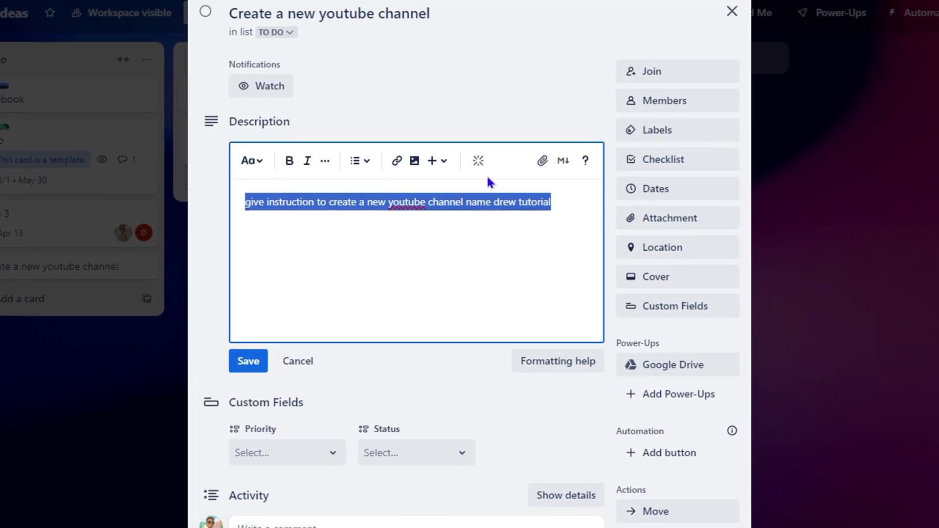
left_click(479, 161)
left_click(478, 161)
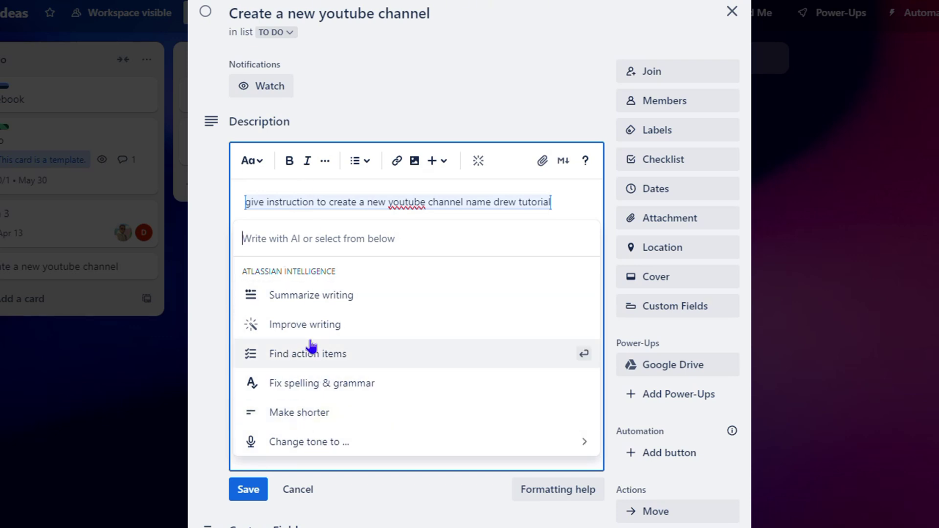
left_click(201, 192)
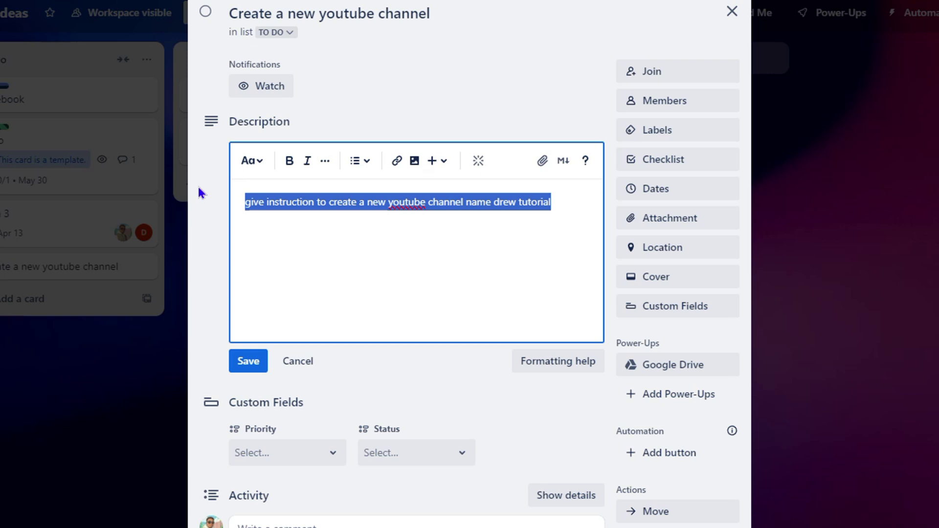
key("BackSpace")
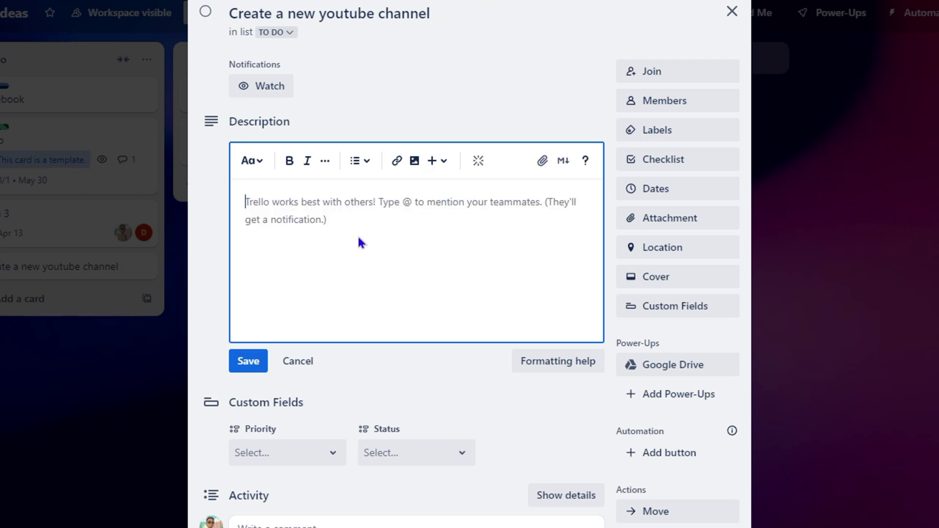
- Submit the pasted YouTube channel prompt to the Writing assistant to generate step-by-step instructions
left_click(479, 161)
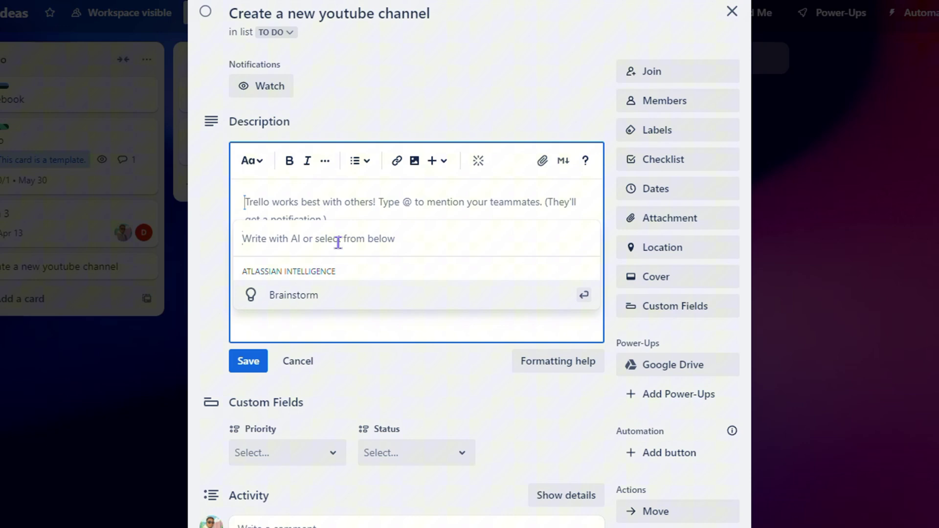
type("give instruction to create a new youtube channel name drew tutorial")
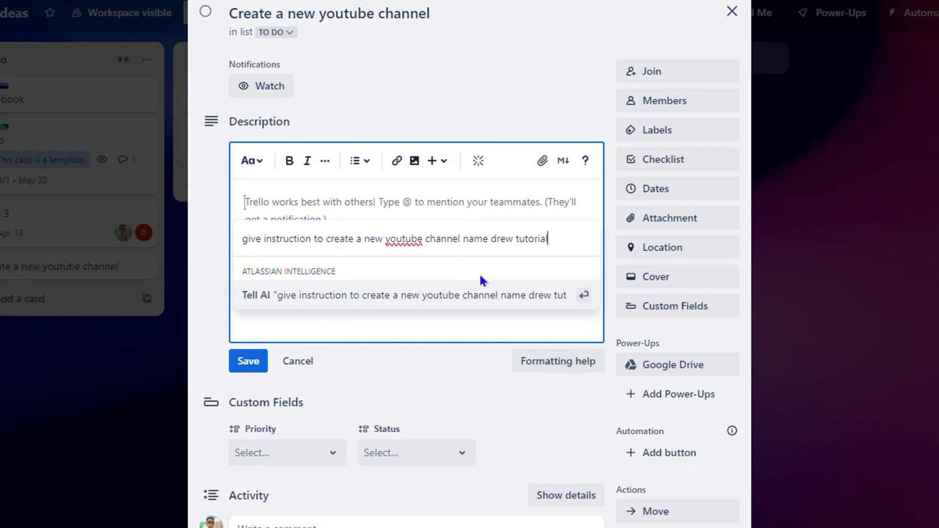
key("Return")
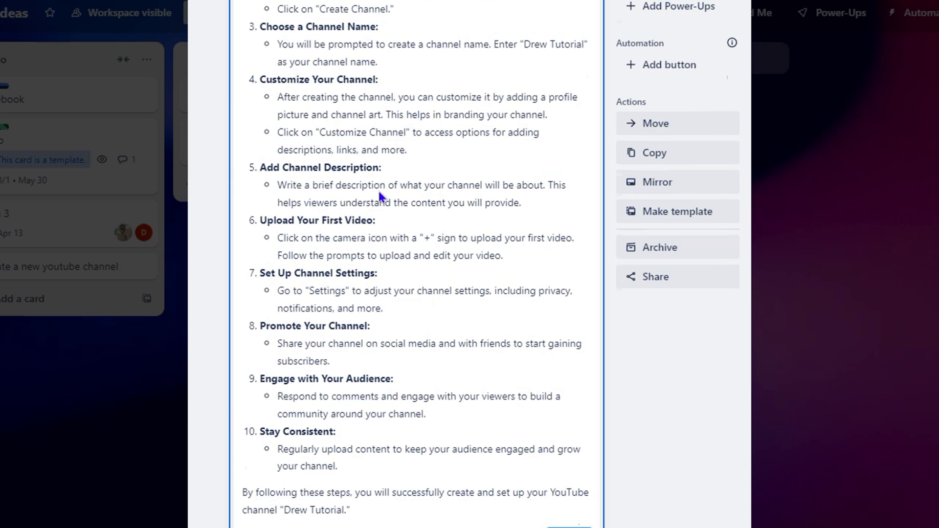
scroll(379, 191, "up", 5)
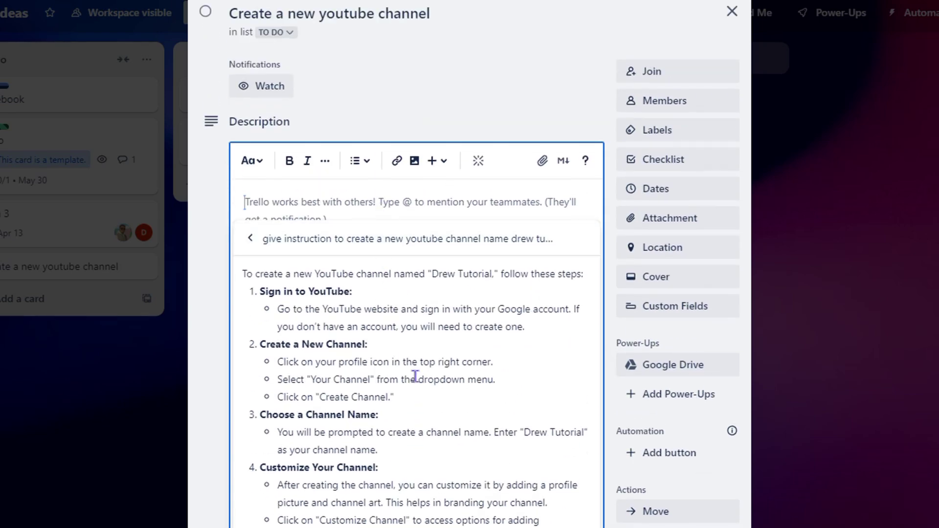
scroll(415, 376, "down", 3)
scroll(415, 373, "up", 3)
scroll(358, 317, "down", 1)
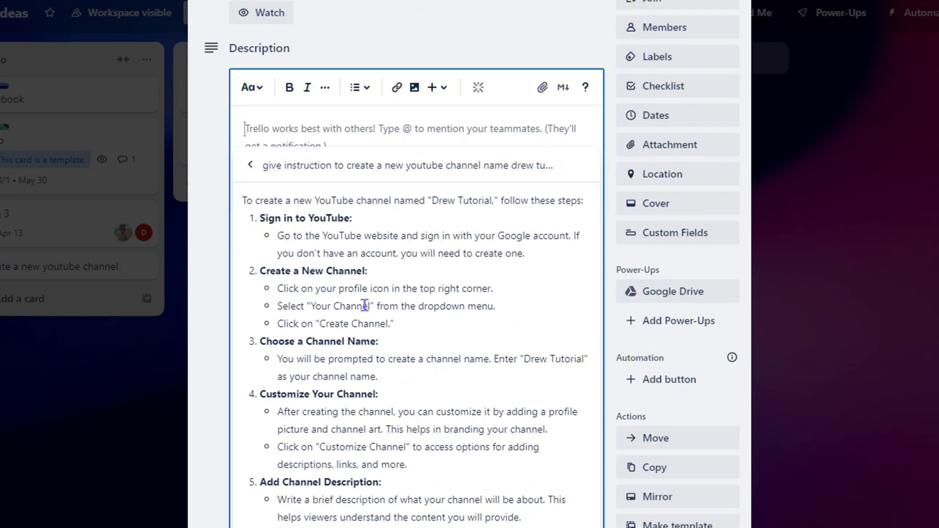
scroll(364, 306, "down", 5)
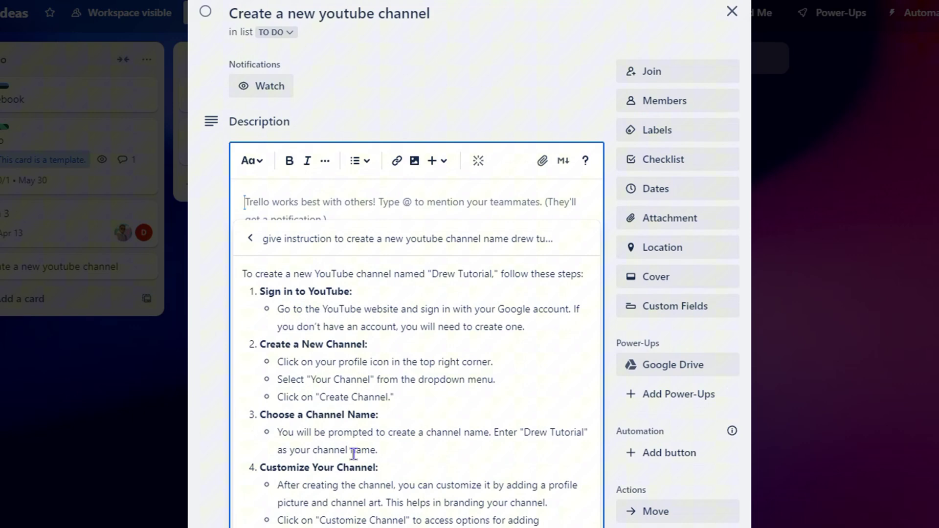
scroll(379, 282, "down", 1)
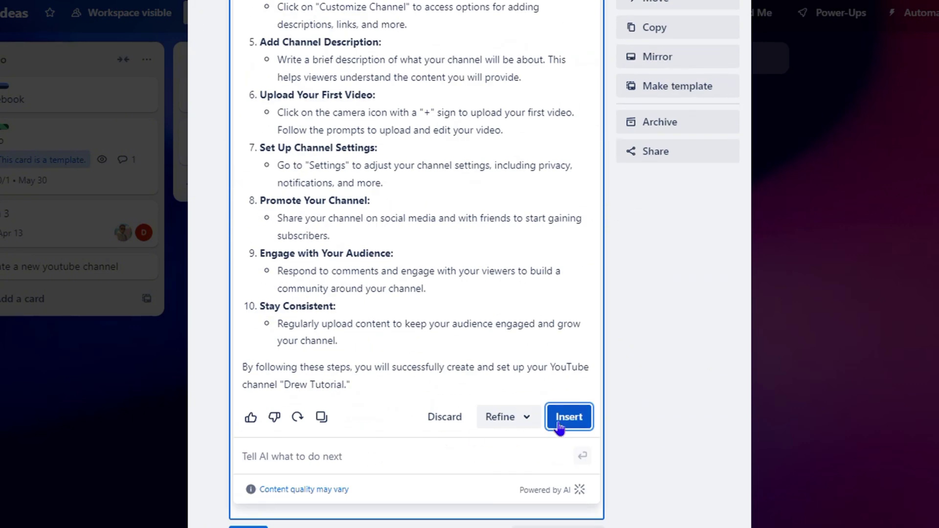
- Insert the AI's ten-step 'Drew Tutorial' guide into the description, save it, and expand it fully
left_click(528, 419)
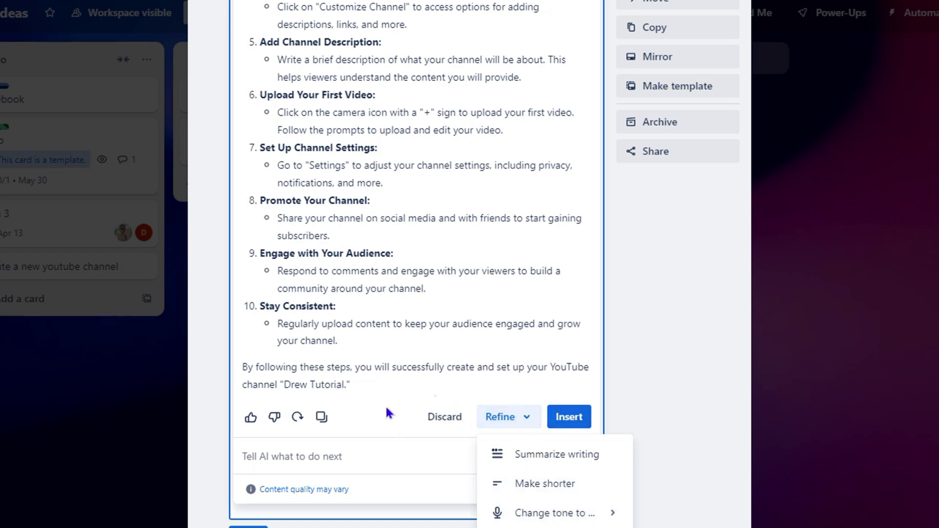
left_click(574, 418)
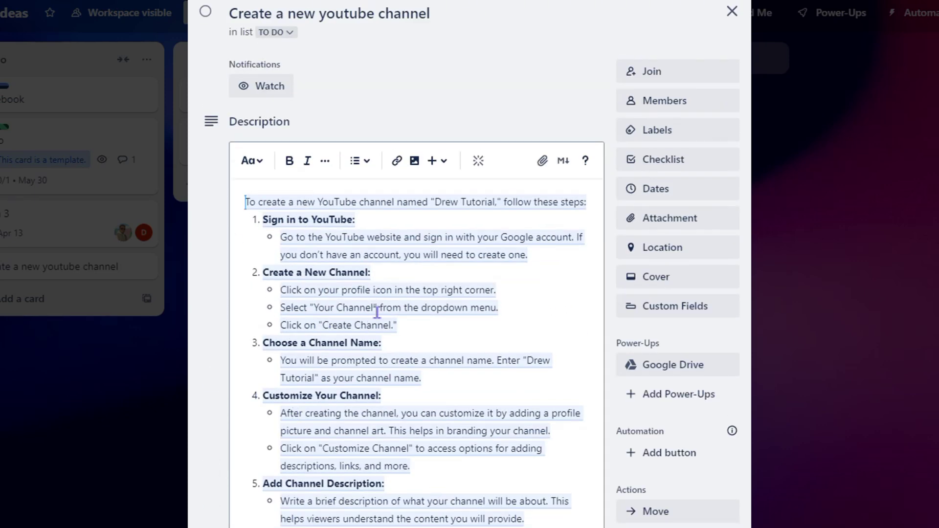
scroll(426, 338, "down", 5)
scroll(447, 367, "down", 5)
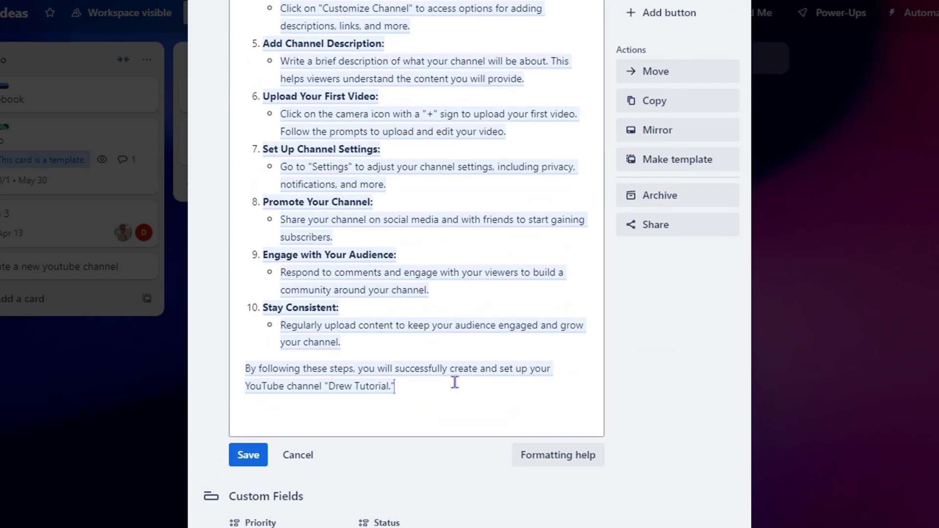
left_click(248, 454)
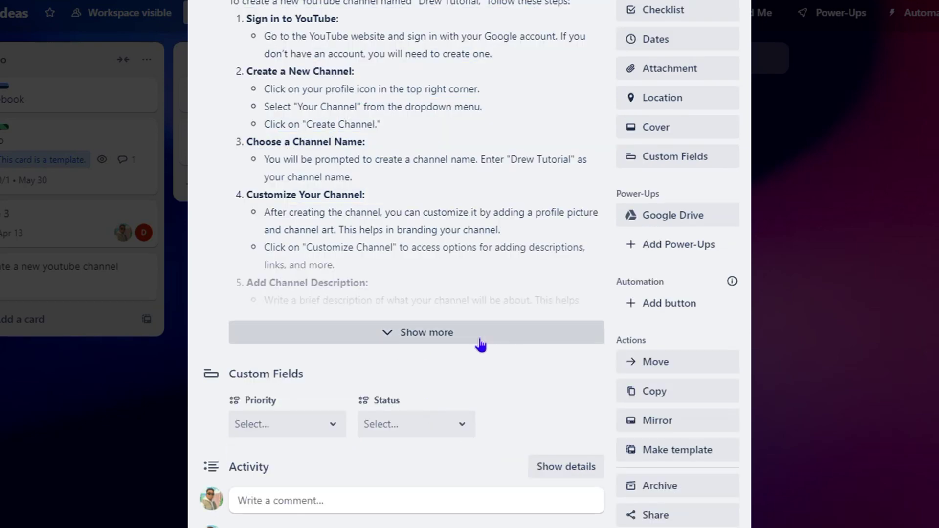
scroll(564, 220, "up", 5)
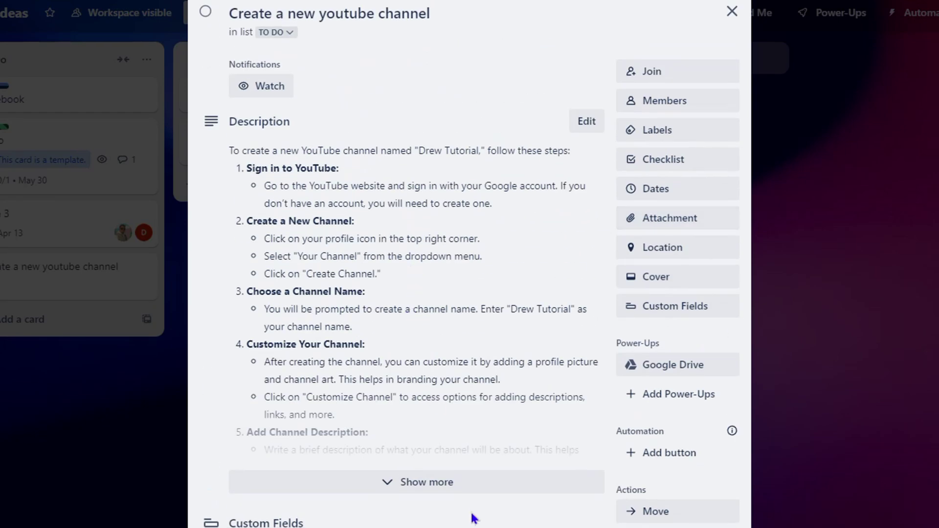
left_click(456, 484)
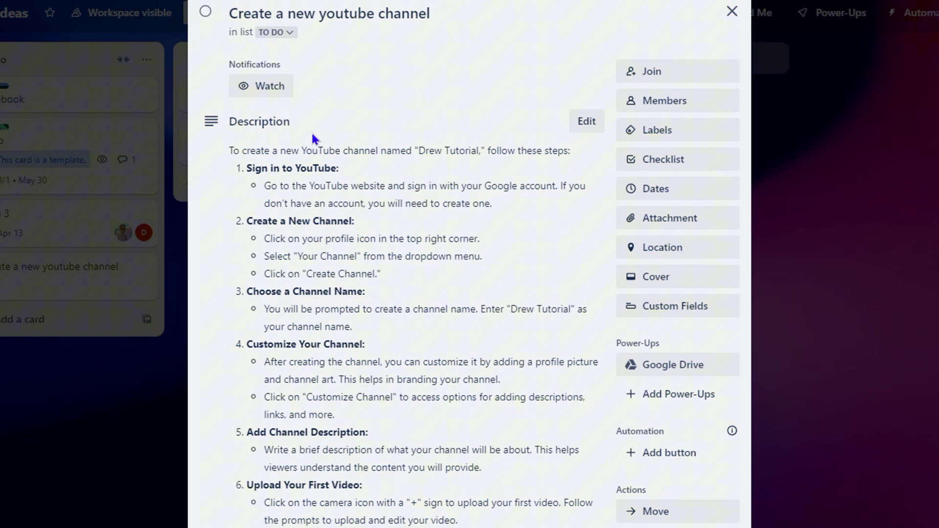
- Assign the red D avatar board member to the card via the Members popup
left_click(688, 107)
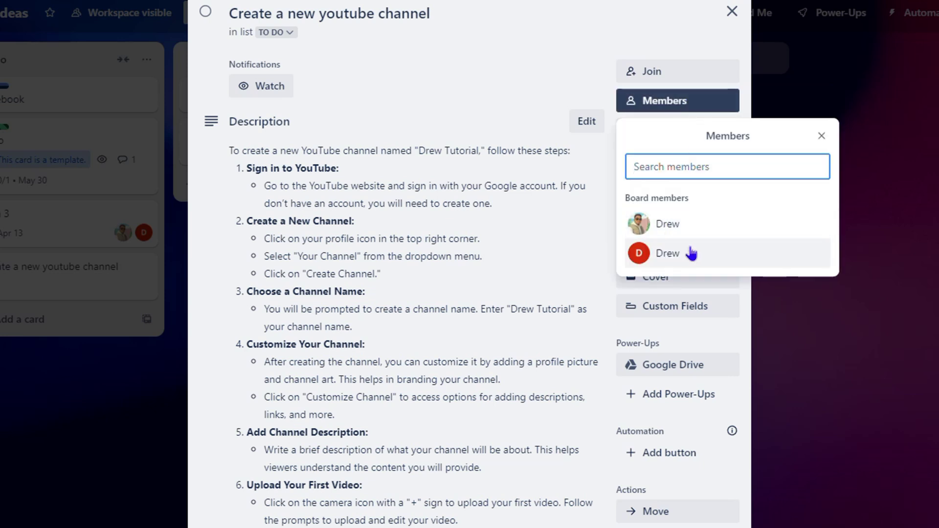
left_click(676, 253)
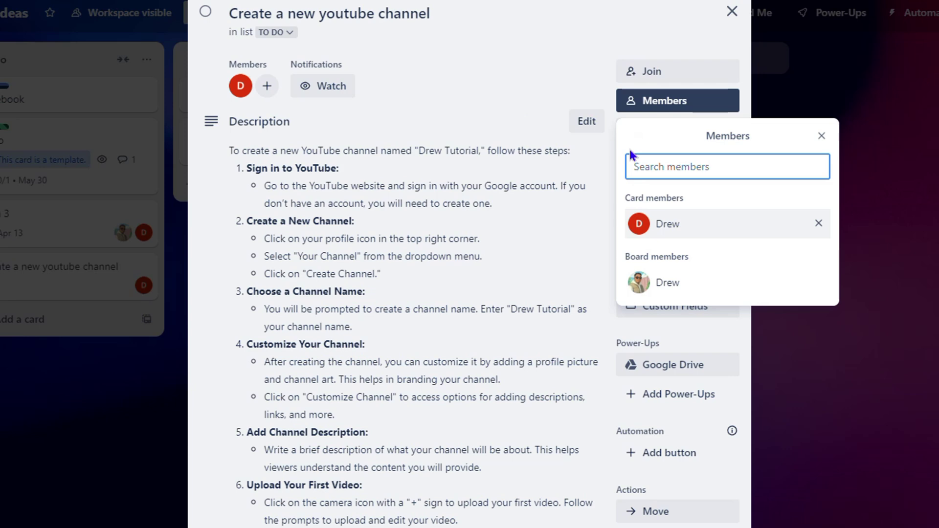
left_click(602, 32)
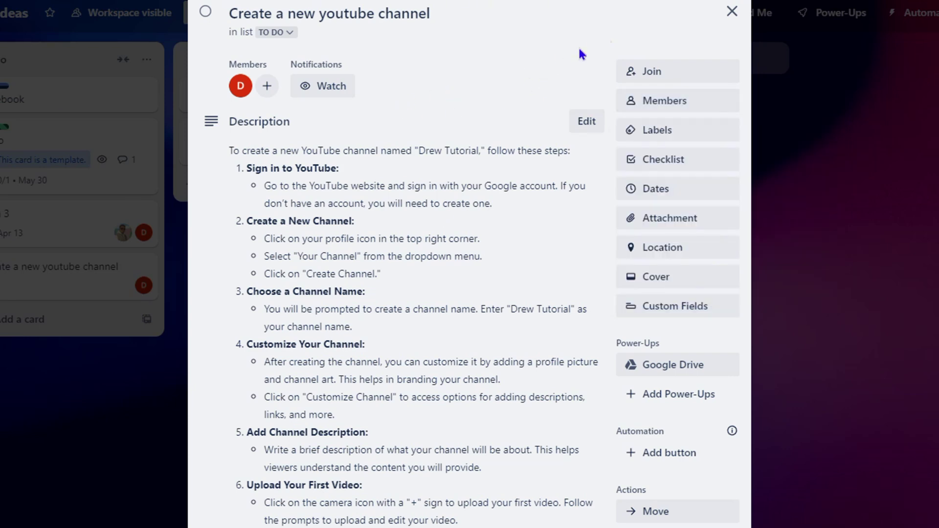
scroll(407, 268, "down", 8)
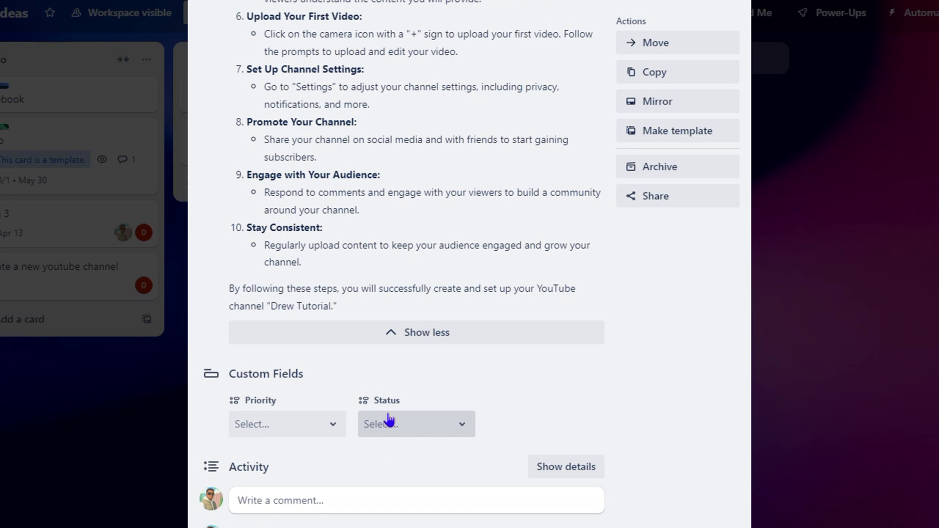
scroll(411, 403, "up", 8)
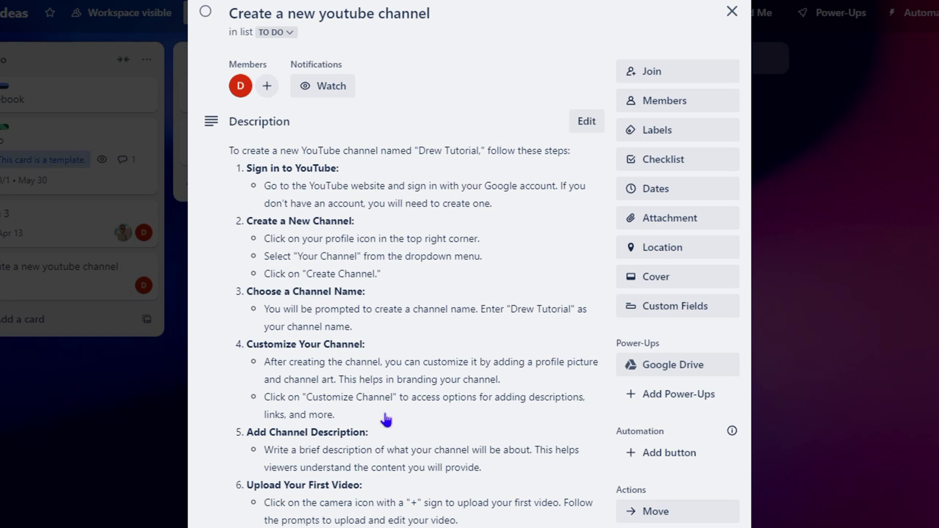
scroll(387, 421, "down", 4)
scroll(411, 345, "down", 2)
scroll(418, 242, "down", 4)
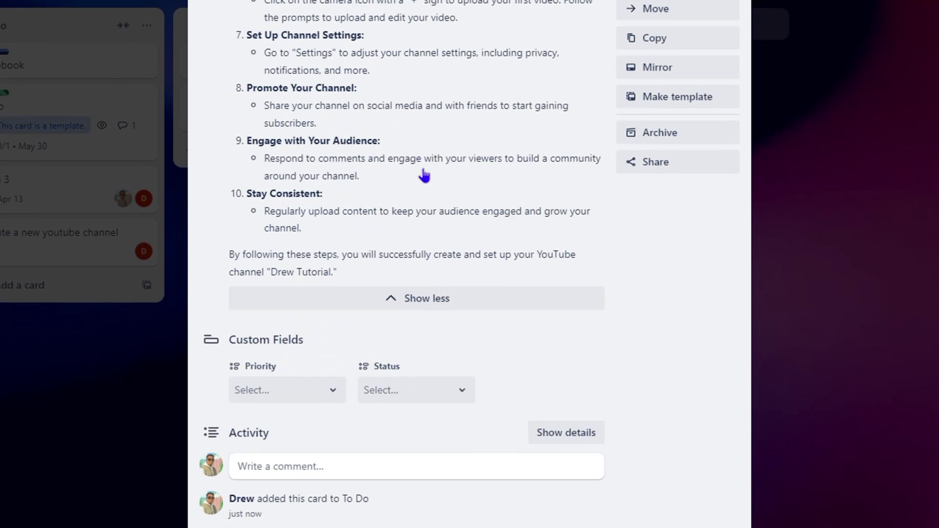
scroll(424, 174, "up", 5)
scroll(433, 294, "down", 7)
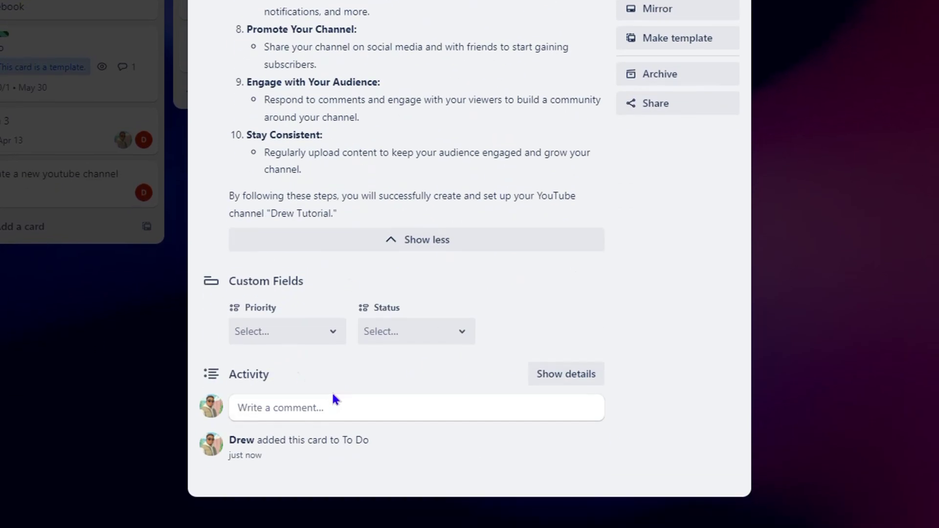
- Start a comment on the card and bring up its Writing assistant offering Brainstorm
left_click(361, 423)
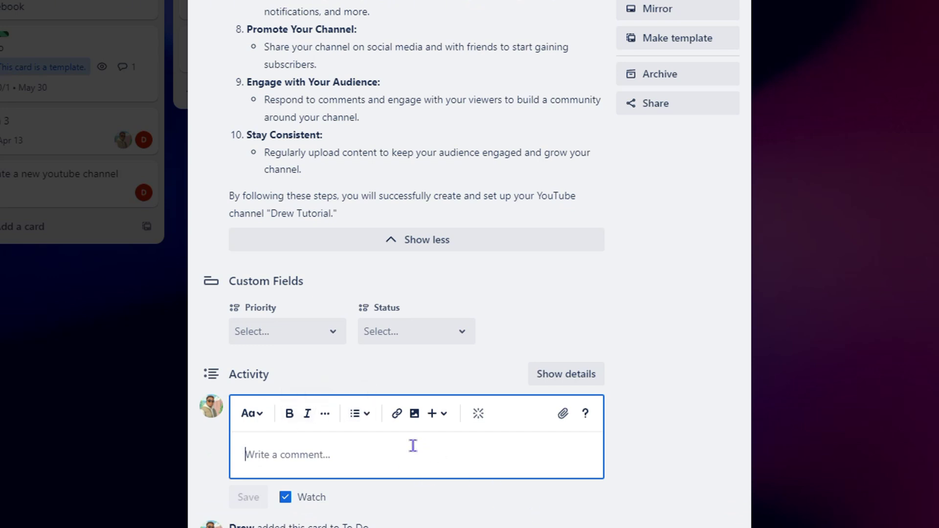
left_click(480, 418)
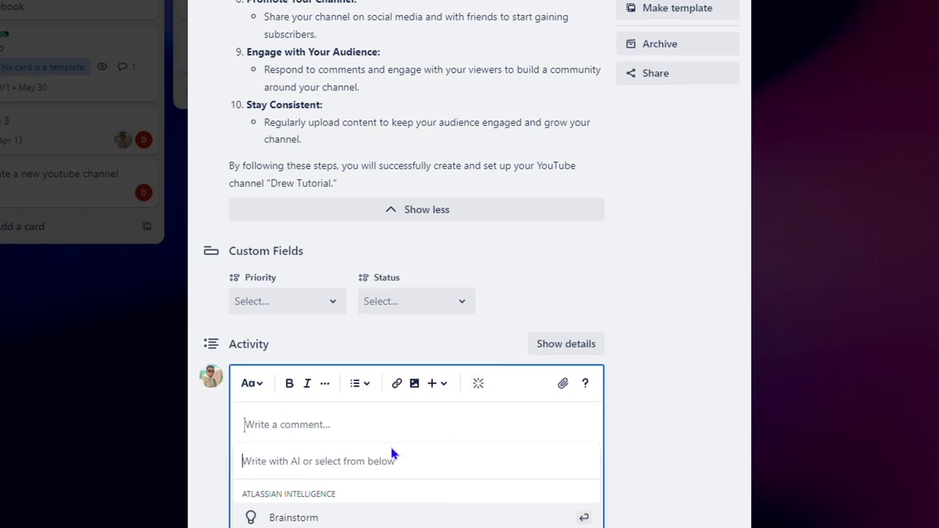
left_click(367, 428)
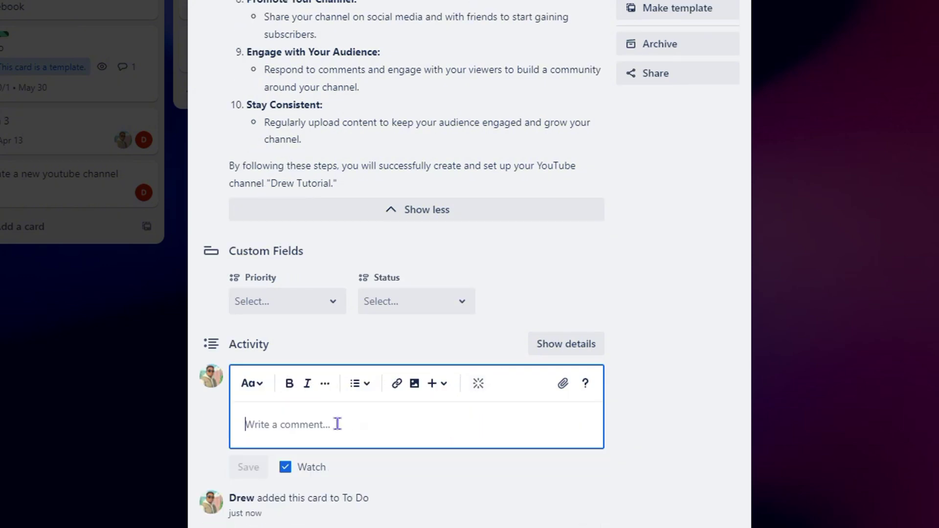
left_click(481, 383)
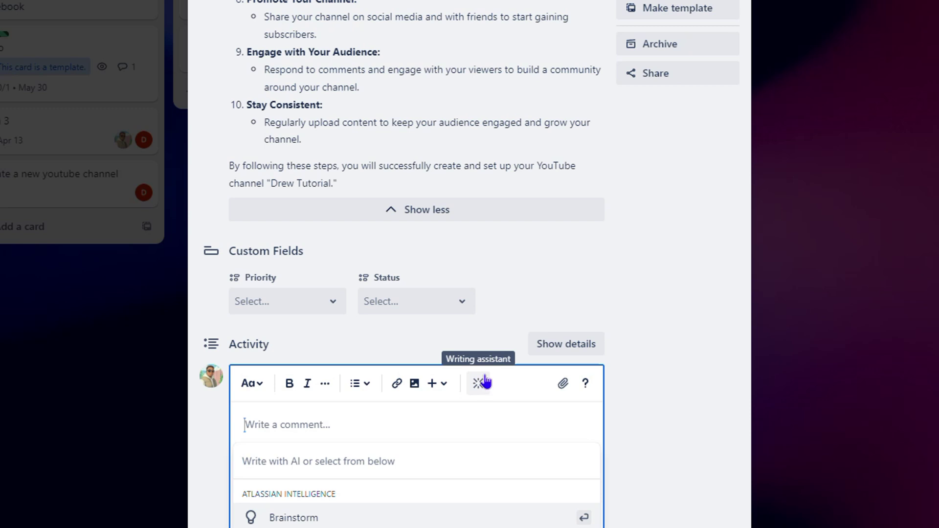
scroll(558, 157, "down", 3)
scroll(693, 224, "down", 1)
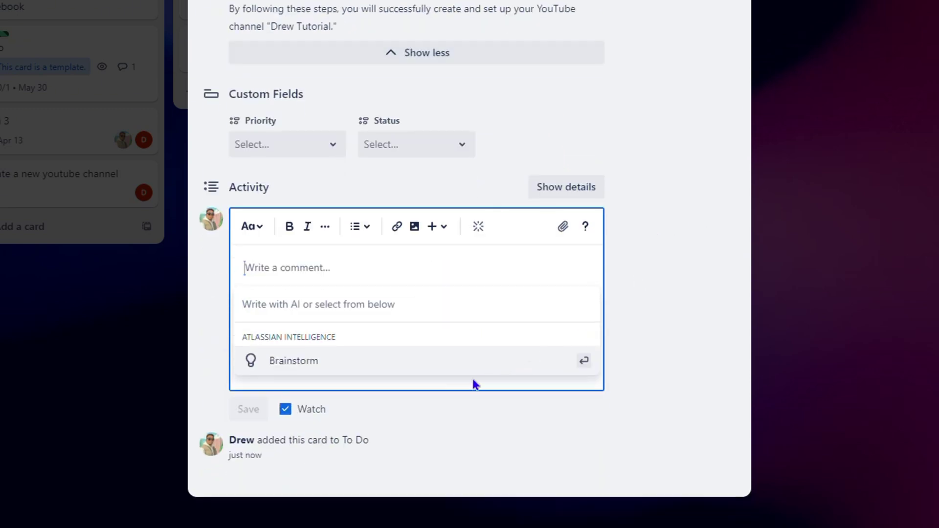